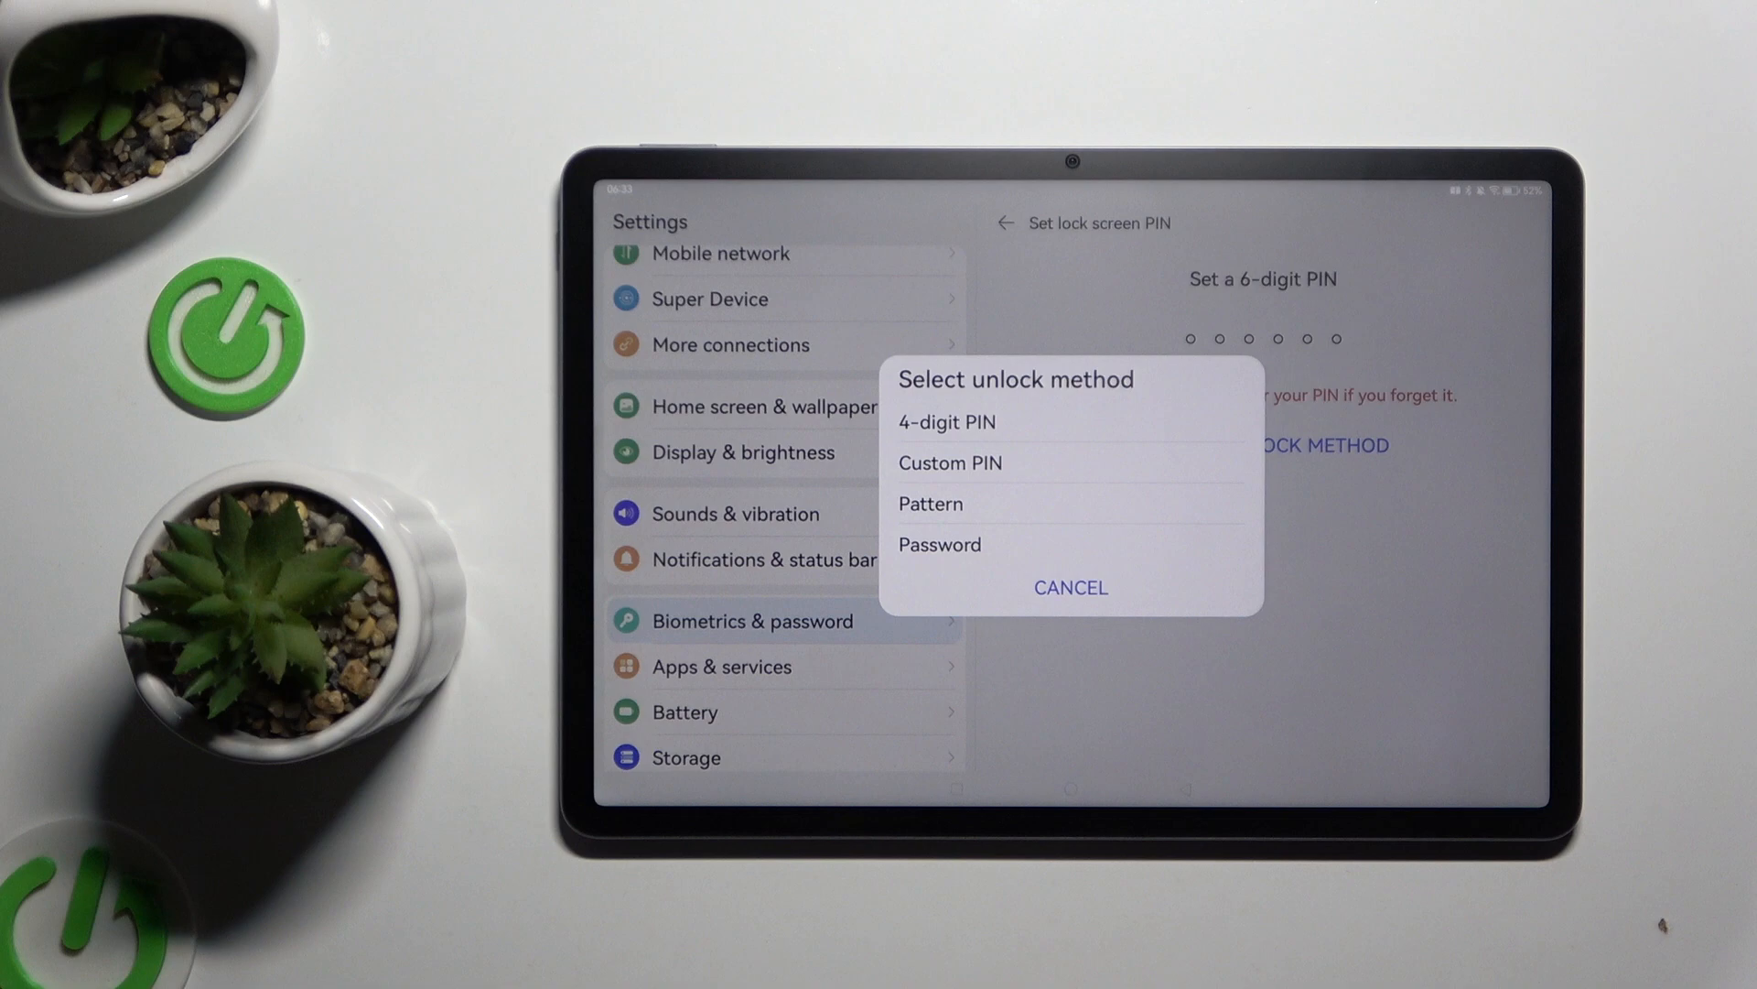
Step: Choose Pattern as the lock screen unlock method
{"action": "left_click", "coordinate": [961, 504]}
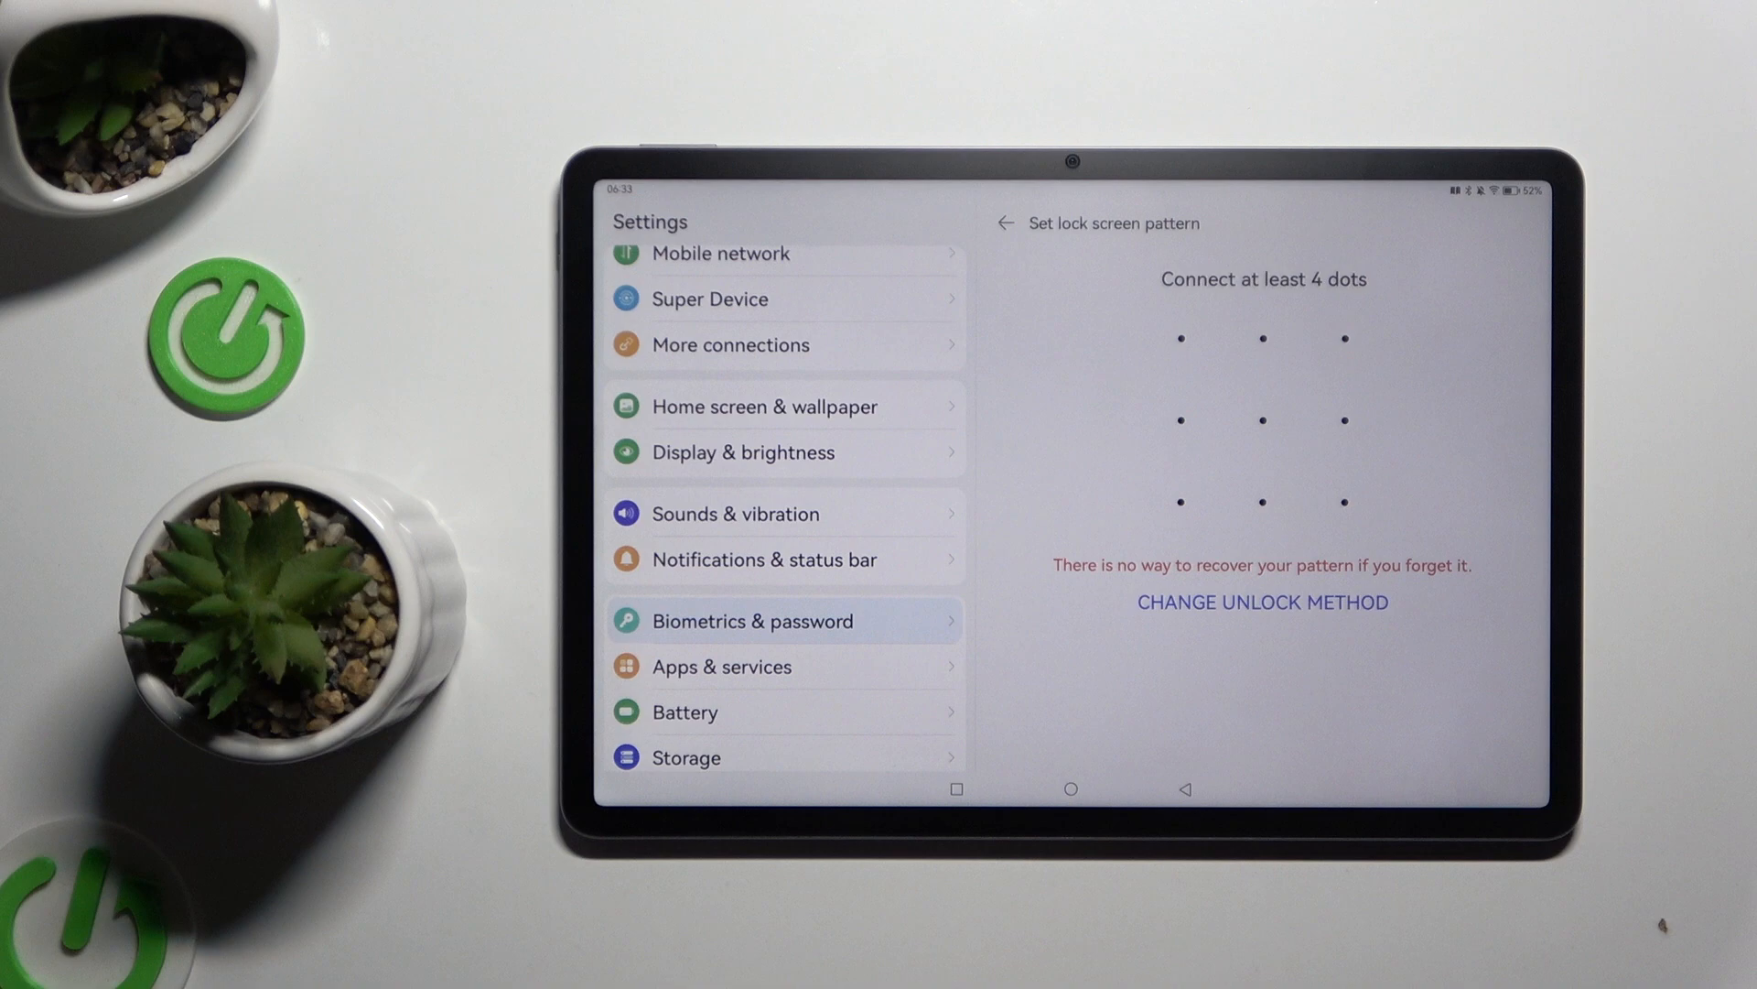
Step: Draw the L-shaped unlock pattern, redraw it to confirm, and save it with DONE
{"action": "left_click_drag", "start_coordinate": [1181, 338], "coordinate": [1182, 502]}
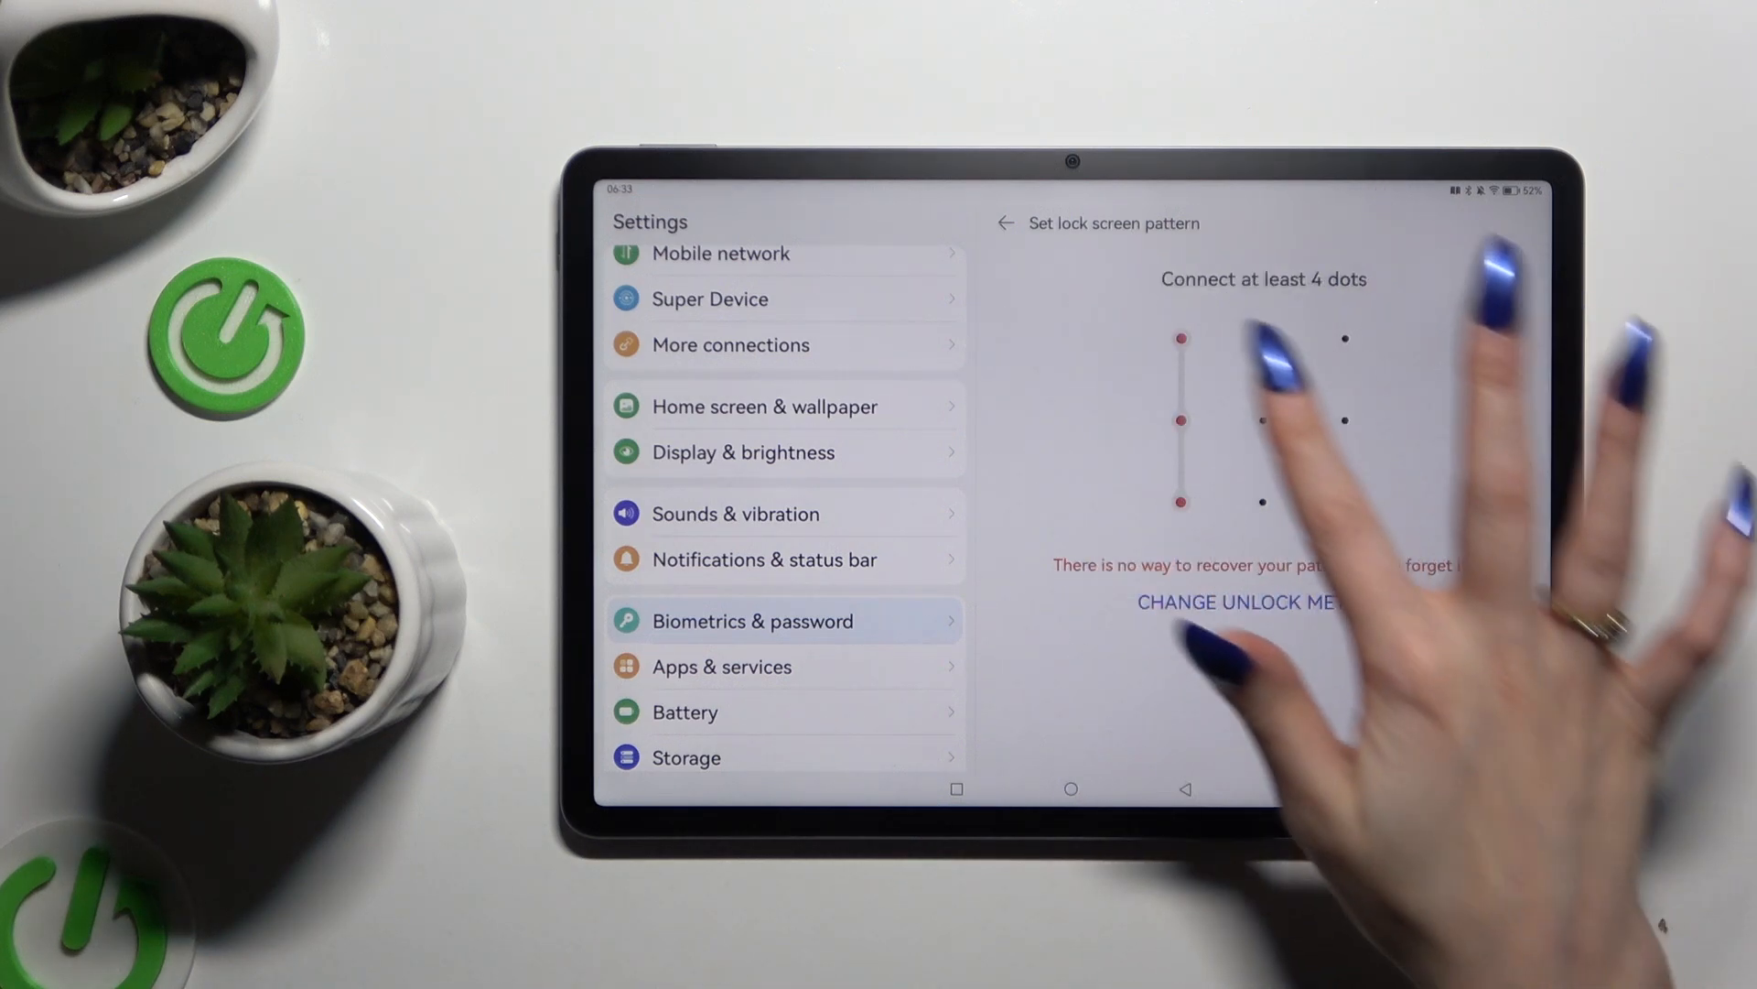
{"action": "left_click_drag", "start_coordinate": [1181, 338], "coordinate": [1346, 503]}
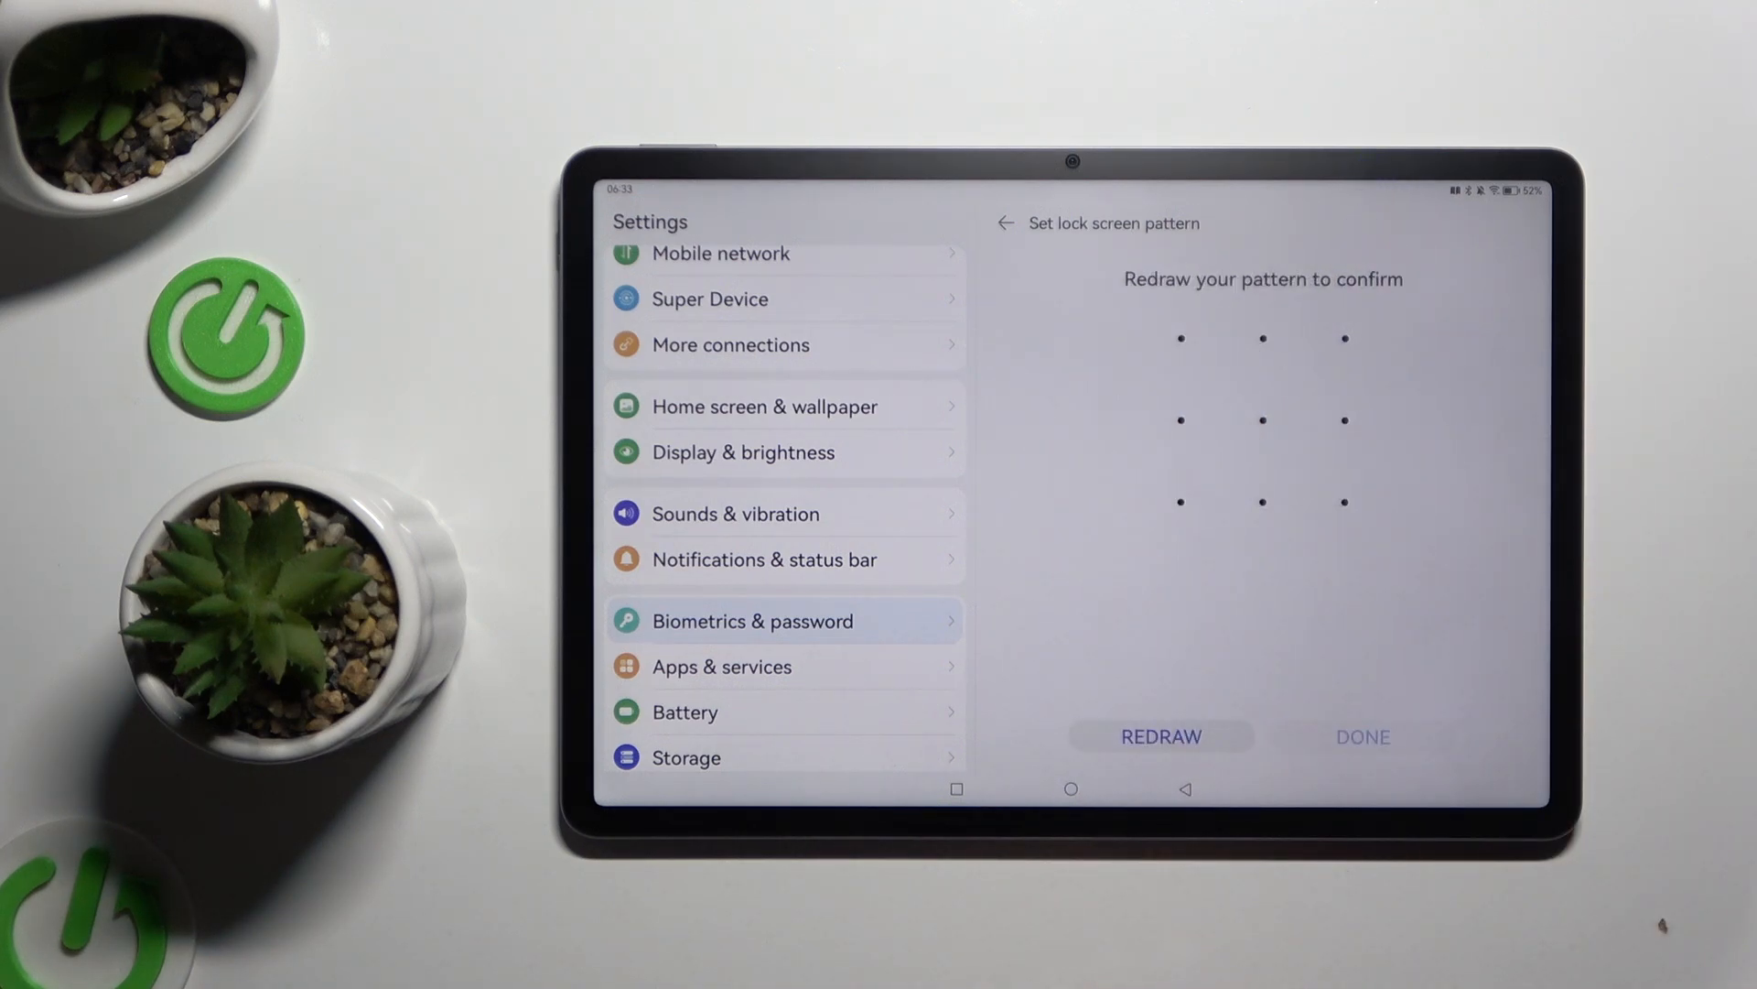
{"action": "mouse_move", "coordinate": [1181, 338]}
{"action": "left_mouse_down"}
{"action": "mouse_move", "coordinate": [1180, 421]}
{"action": "mouse_move", "coordinate": [1345, 503]}
{"action": "left_mouse_up"}
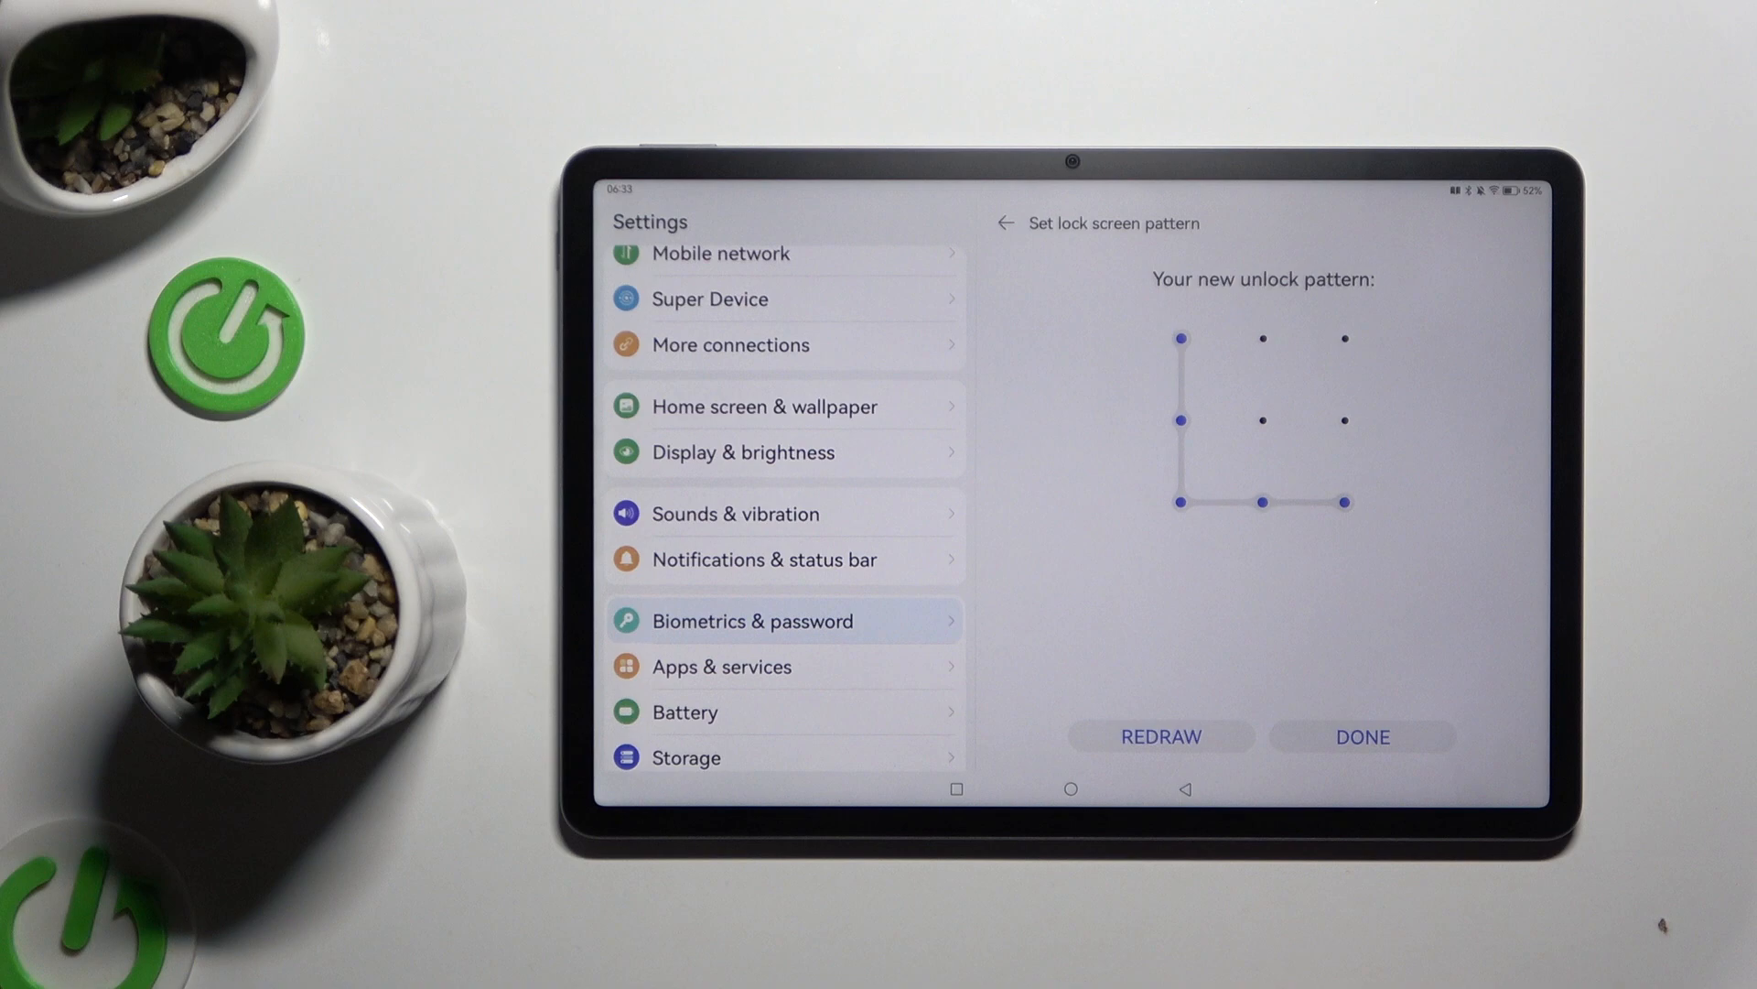
{"action": "left_click", "coordinate": [1363, 736]}
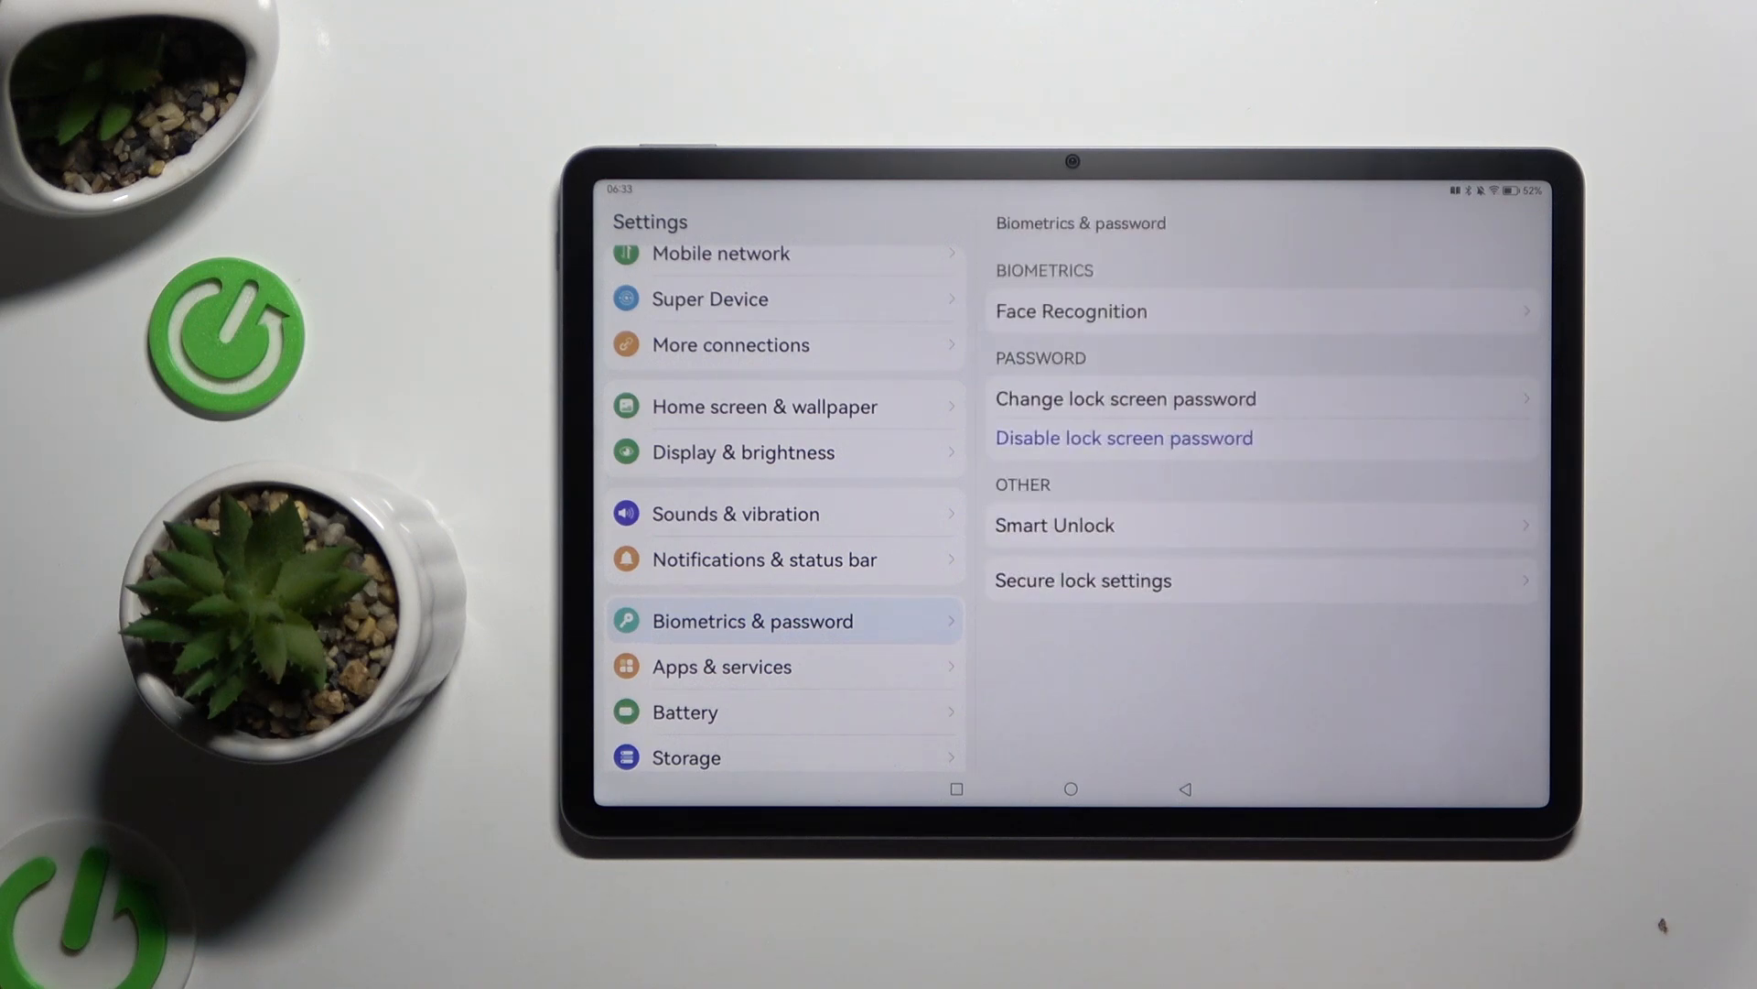